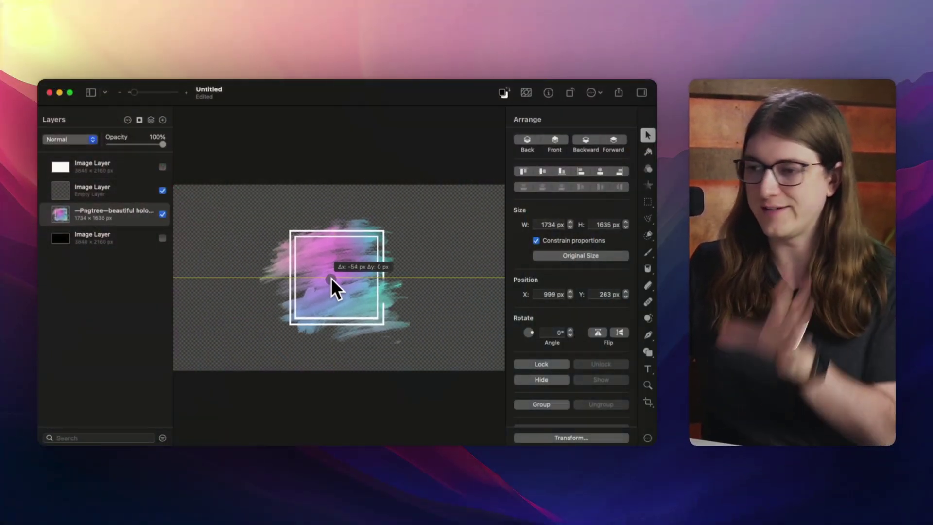
- Nudge the Pngtree brush-stroke layer slightly to the right on the transparent canvas
left_click_drag(331, 278, 336, 278)
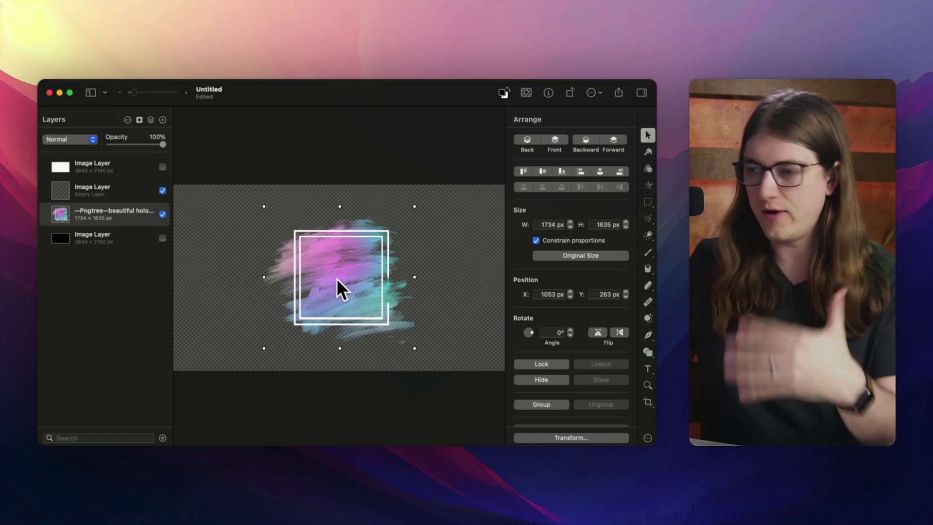
left_click_drag(337, 278, 335, 280)
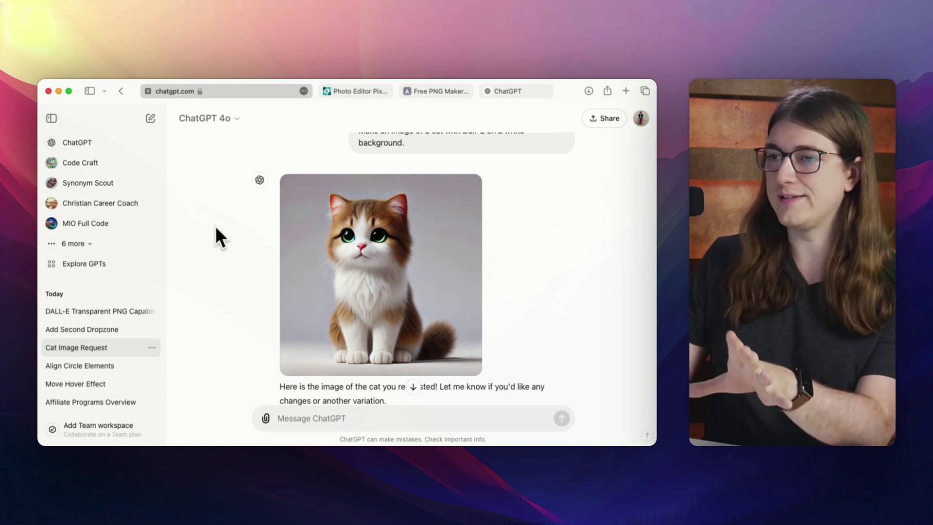
scroll(517, 227, "up", 1)
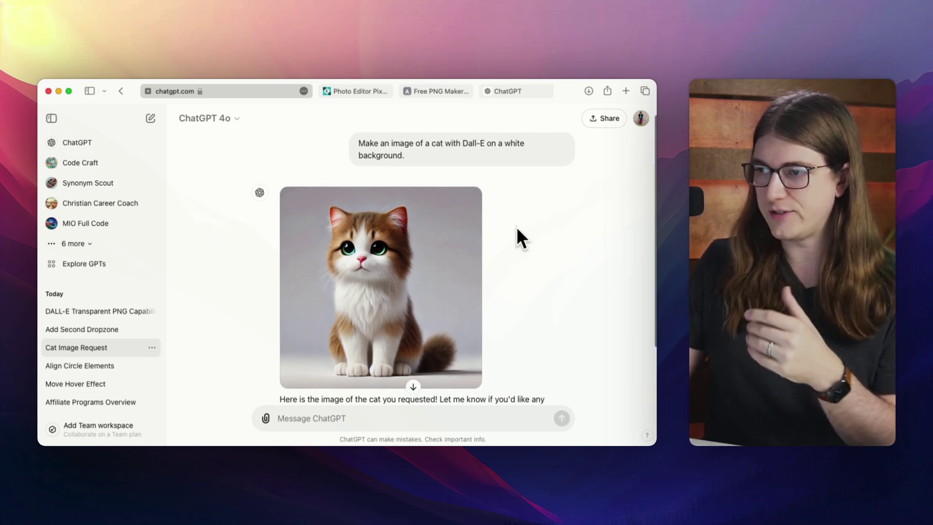
scroll(516, 227, "up", 1)
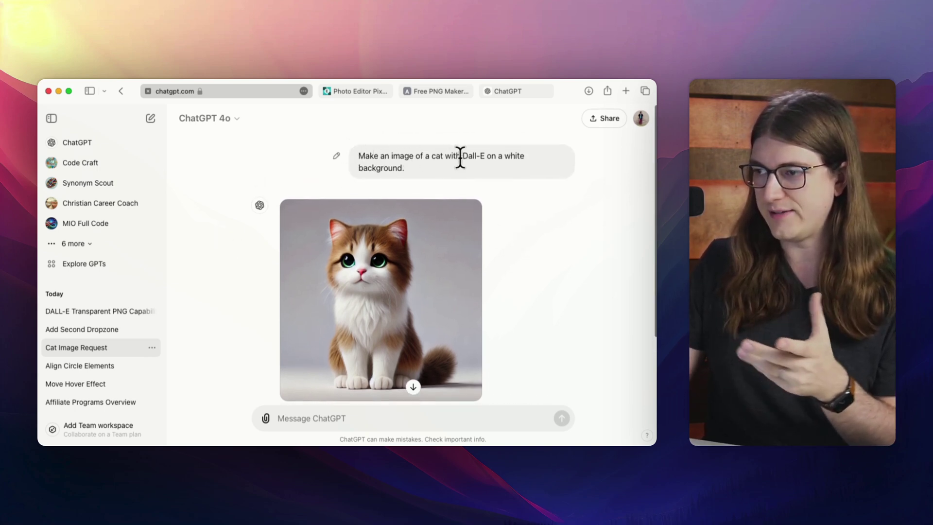
scroll(493, 253, "down", 4)
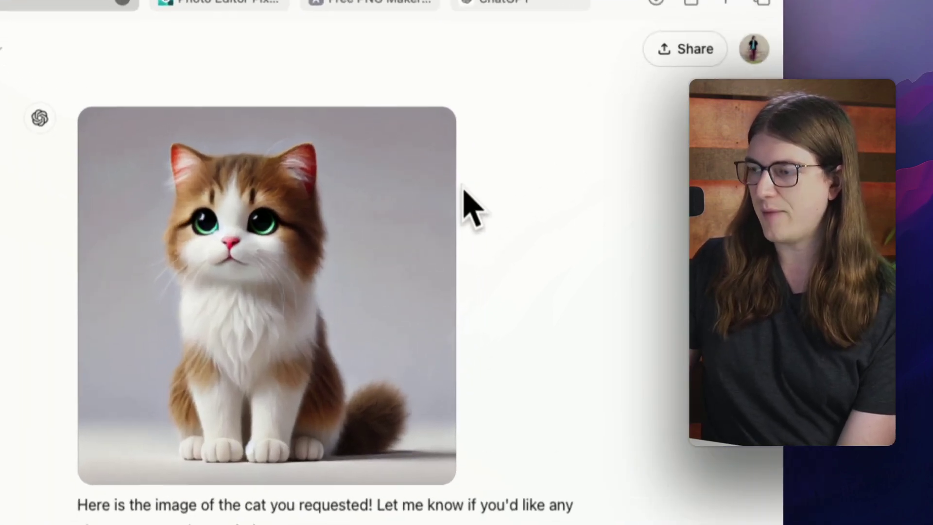
- Download the DALL-E cat image from the ChatGPT conversation
left_click(423, 132)
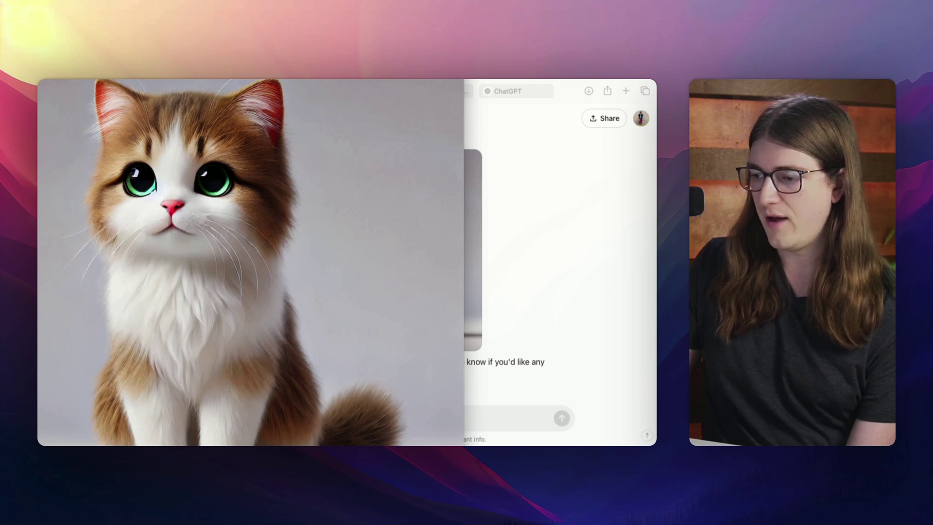
- Shrink the Preview window and copy the cat as a cut-out subject
left_click_drag(464, 444, 323, 329)
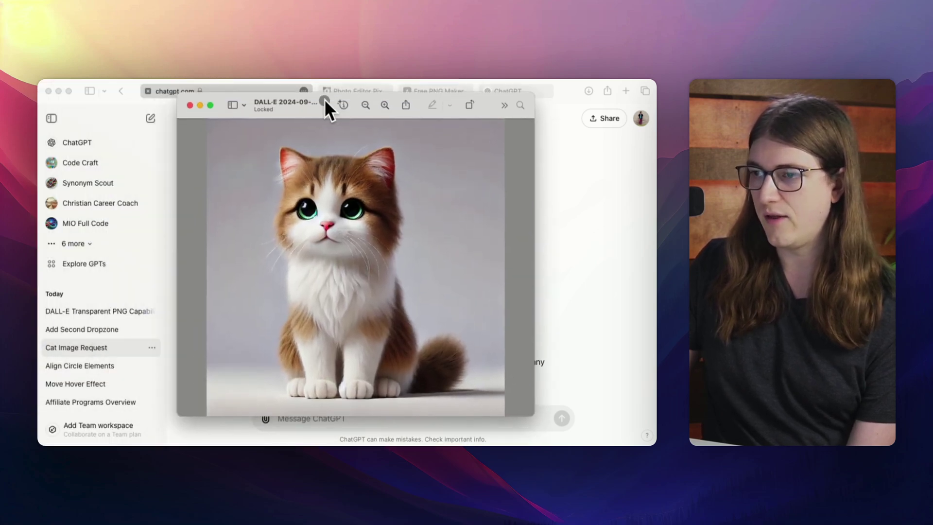
right_click(346, 247)
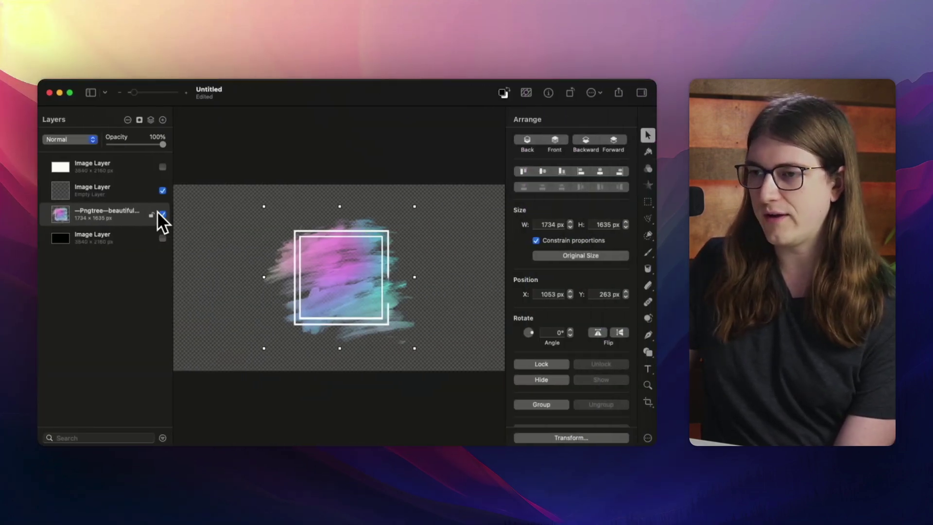
- Hide the Pngtree brush layer and paste the cut-out cat as a new layer
left_click(162, 213)
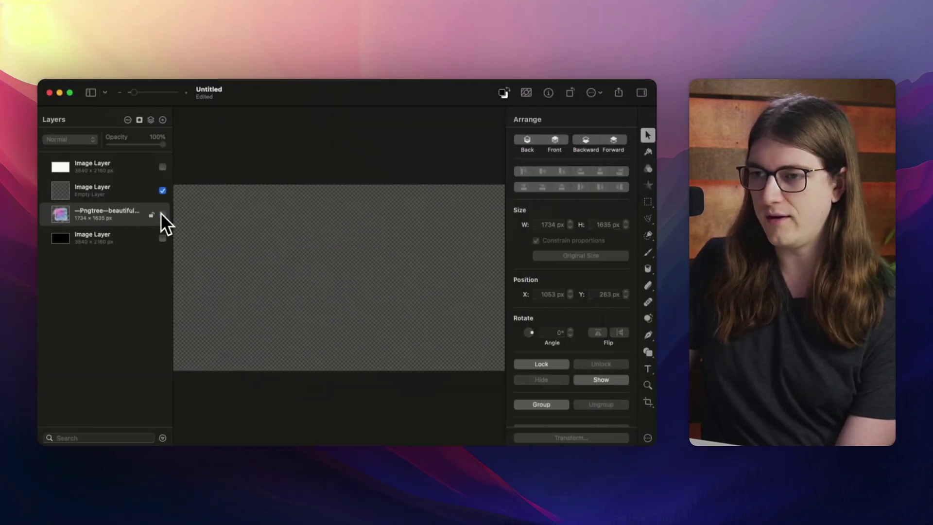
left_click(114, 191)
key("super+v")
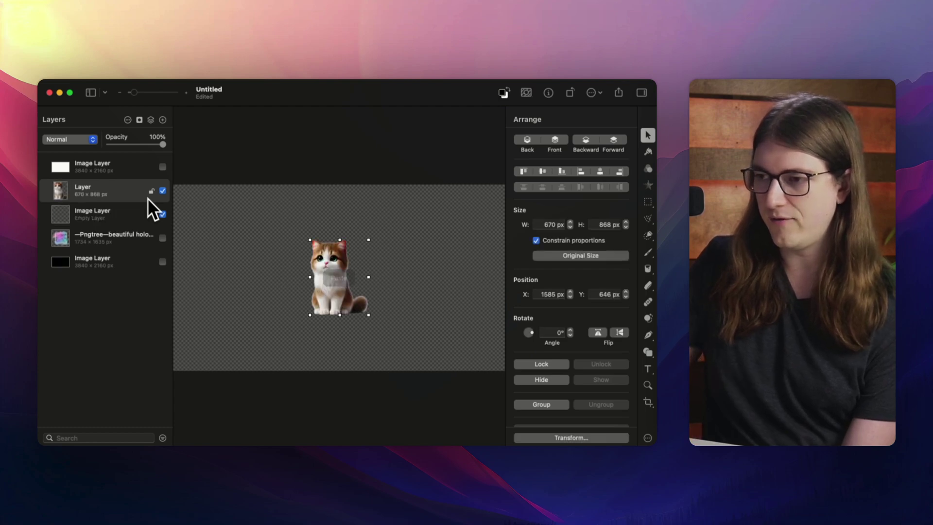
- Enlarge the cat to about double size, centre it, and return to Preview
left_click_drag(368, 241, 493, 171)
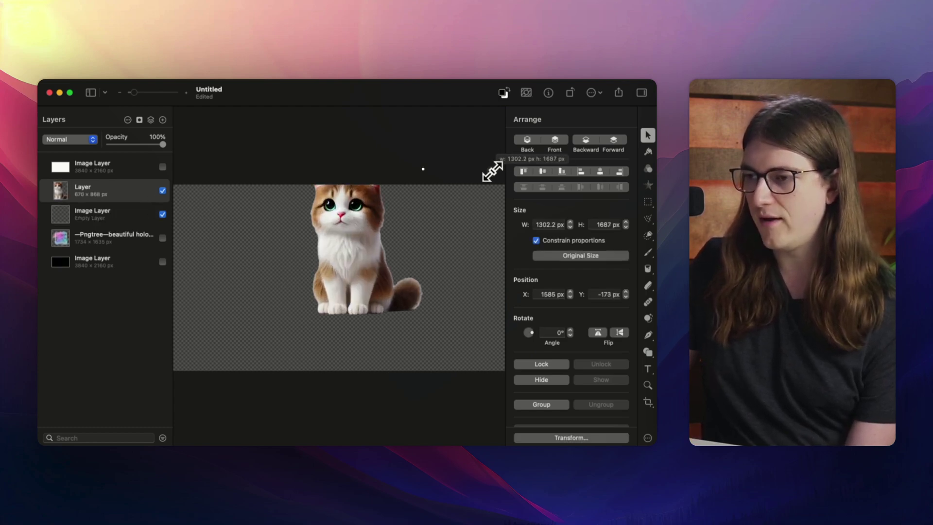
mouse_move(332, 261)
left_mouse_down()
mouse_move(333, 286)
mouse_move(329, 278)
left_mouse_up()
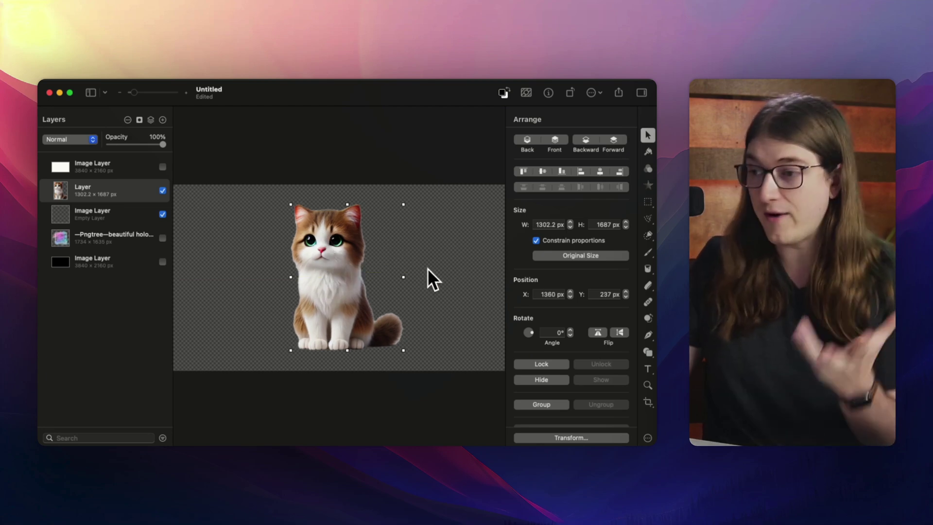
scroll(352, 288, "up", 3)
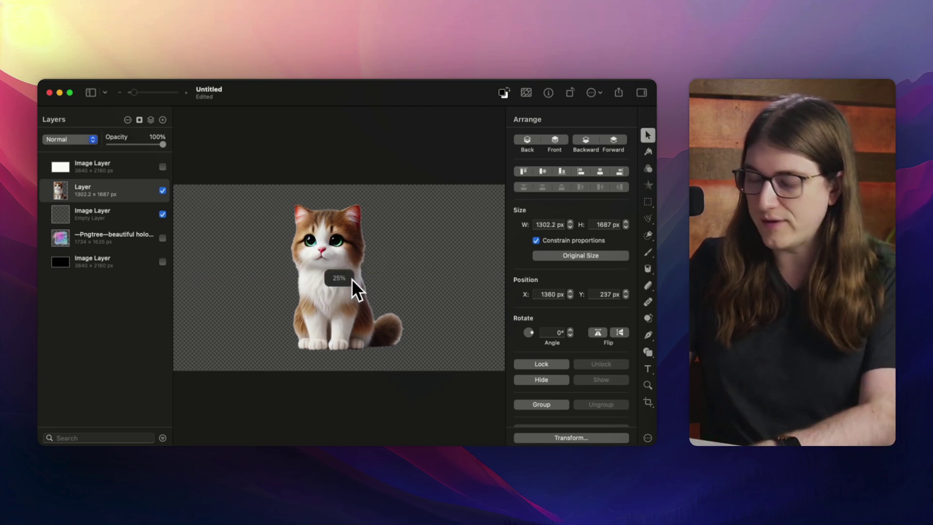
scroll(352, 280, "up", 2)
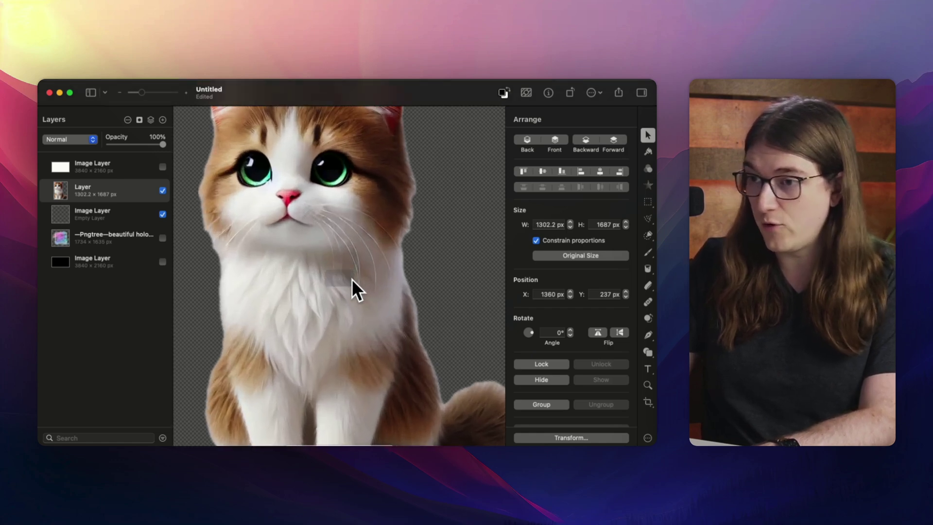
scroll(231, 241, "left", 2)
scroll(231, 231, "left", 1)
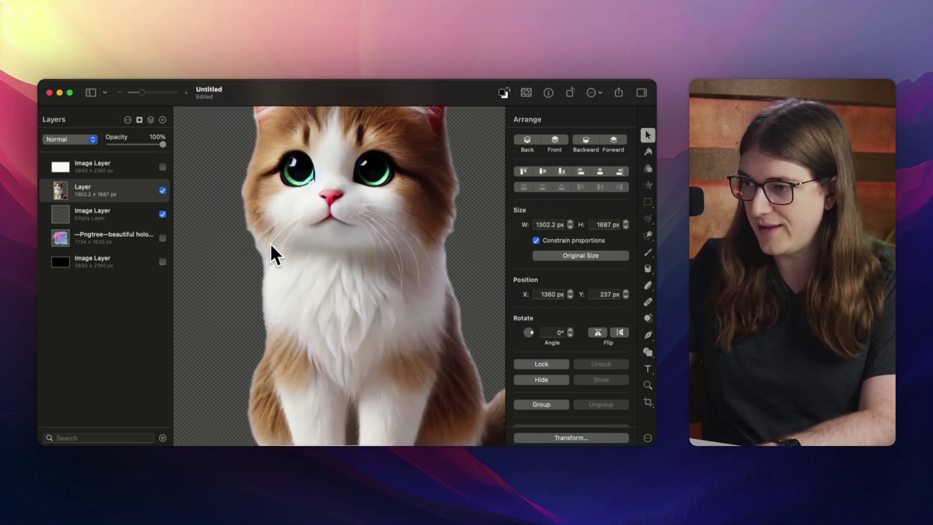
scroll(385, 310, "down", 3)
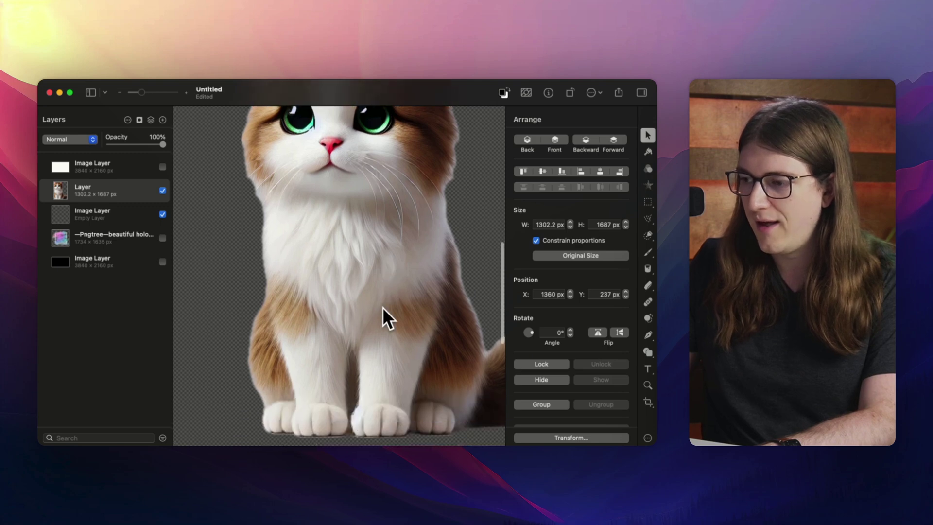
scroll(374, 305, "right", 5)
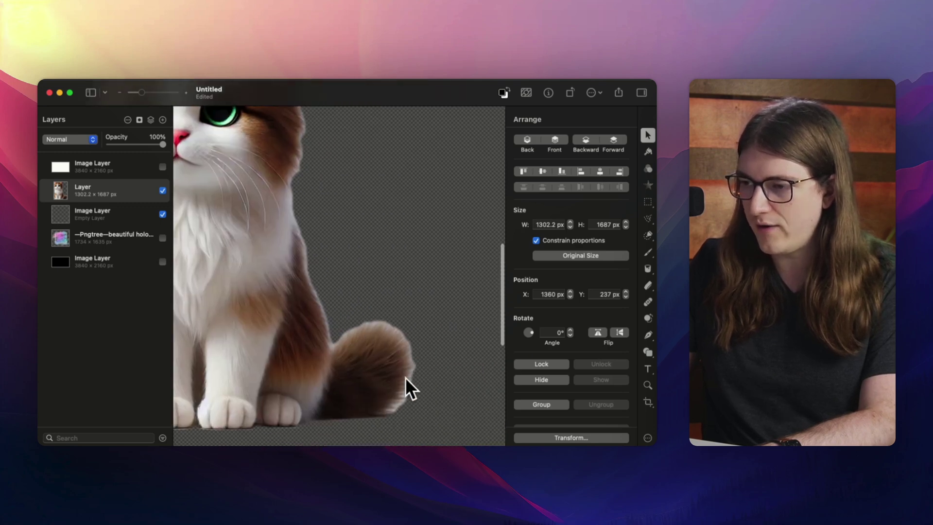
scroll(331, 256, "down", 2)
scroll(331, 256, "down", 2)
scroll(331, 256, "down", 2)
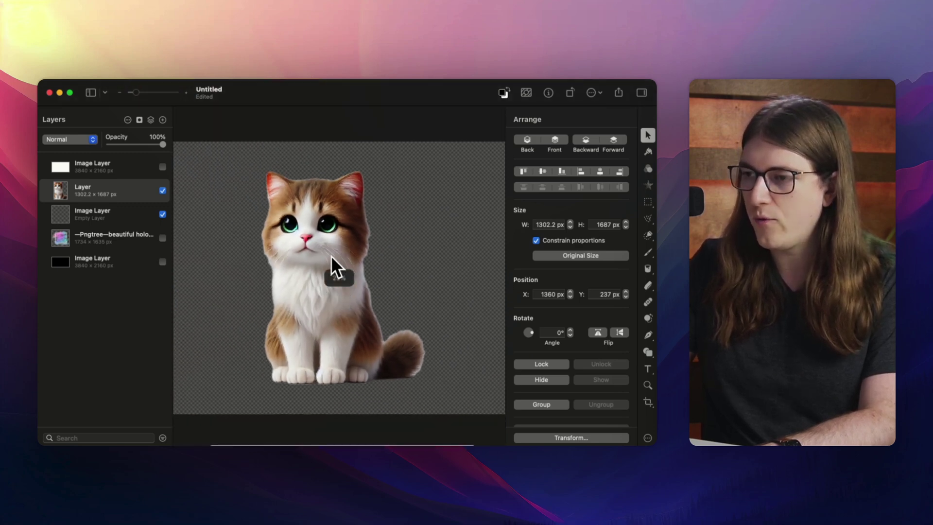
key("super+Tab")
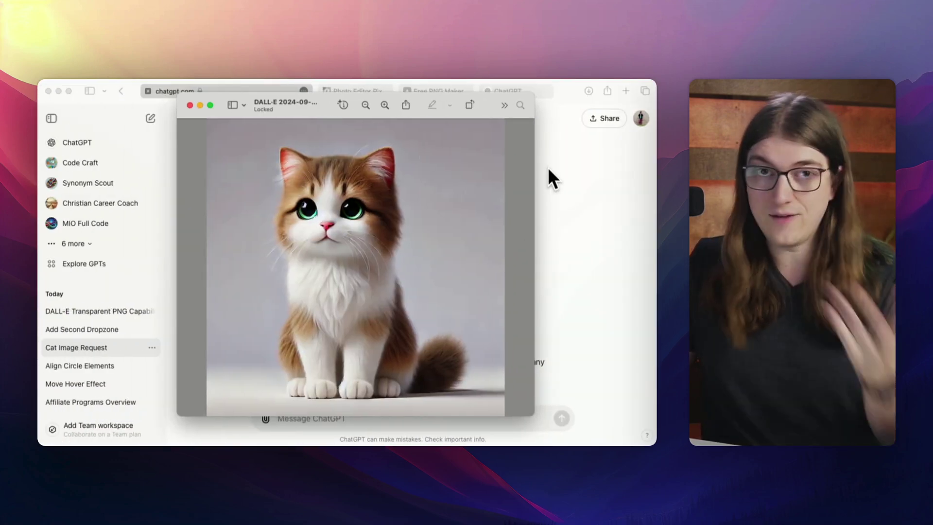
- Close the Preview cat window and open Adobe Express's free transparent PNG maker
left_click(549, 167)
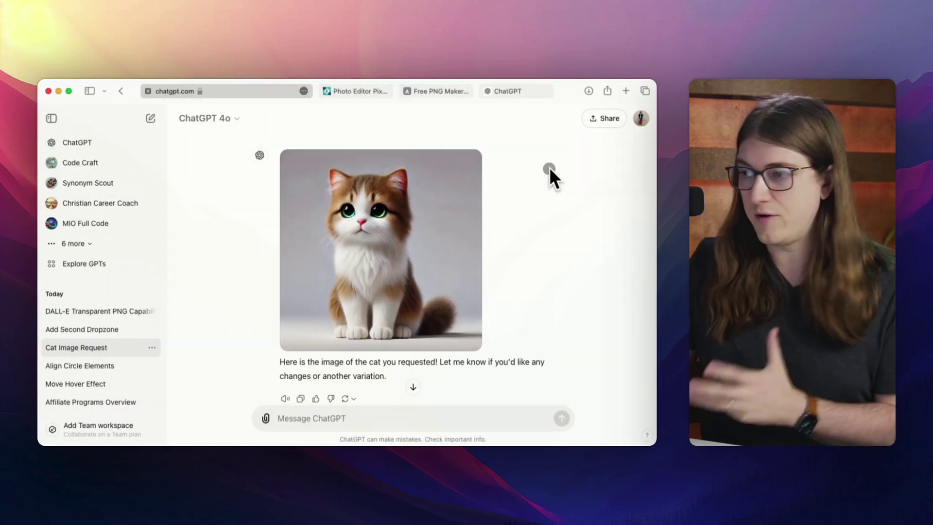
left_click(425, 92)
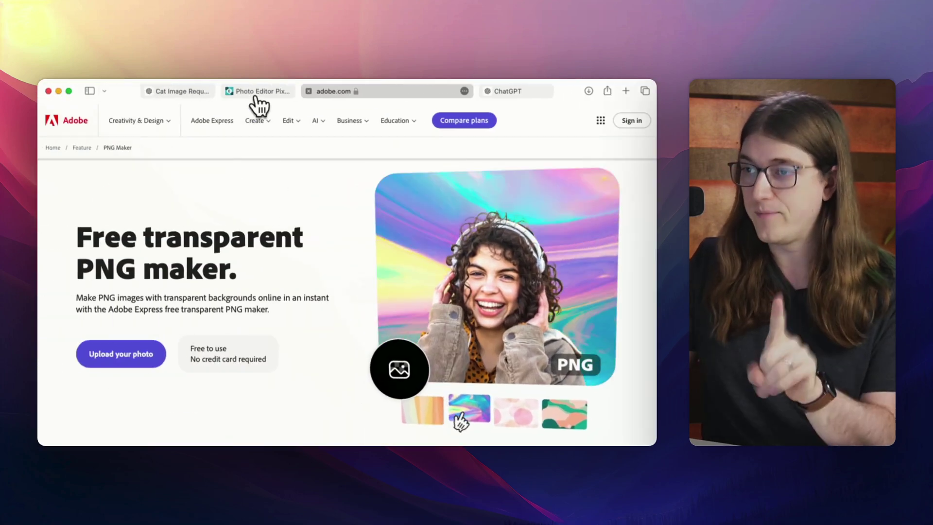
left_click(255, 92)
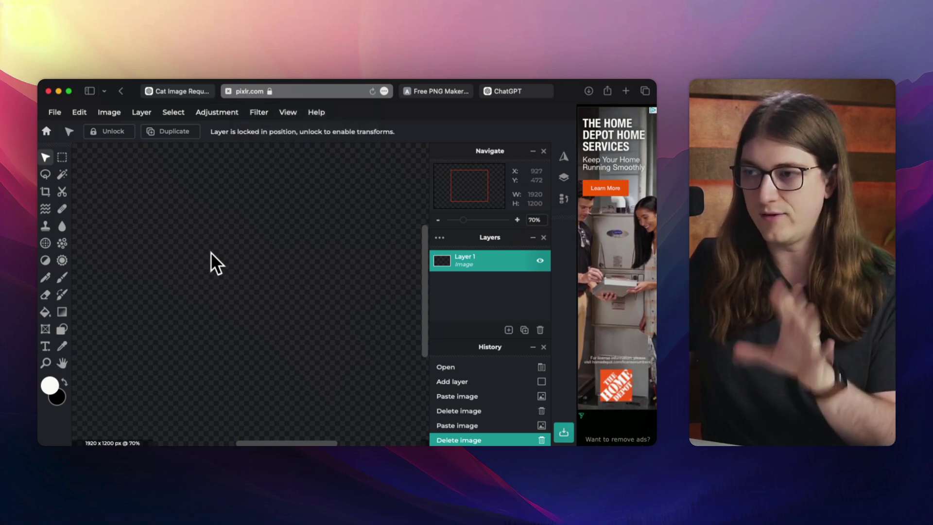
left_click(435, 91)
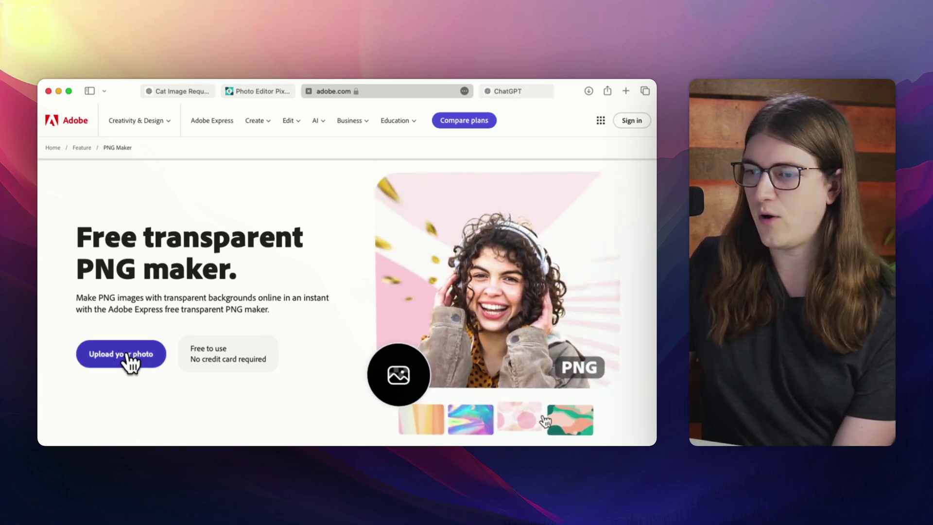
- Start a photo upload to reach Adobe Express's Remove background page
left_click(125, 354)
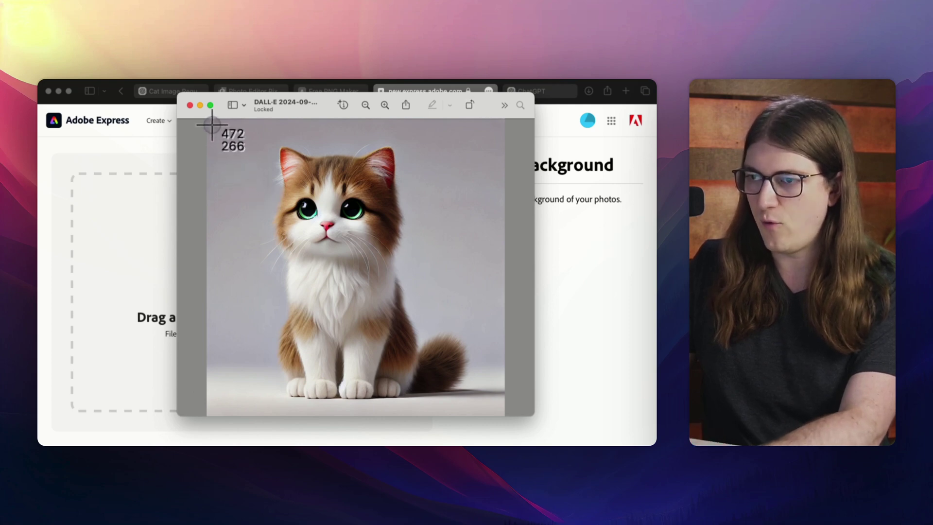
- Screenshot the cat picture and bring the Adobe Express page forward
left_click_drag(210, 121, 504, 415)
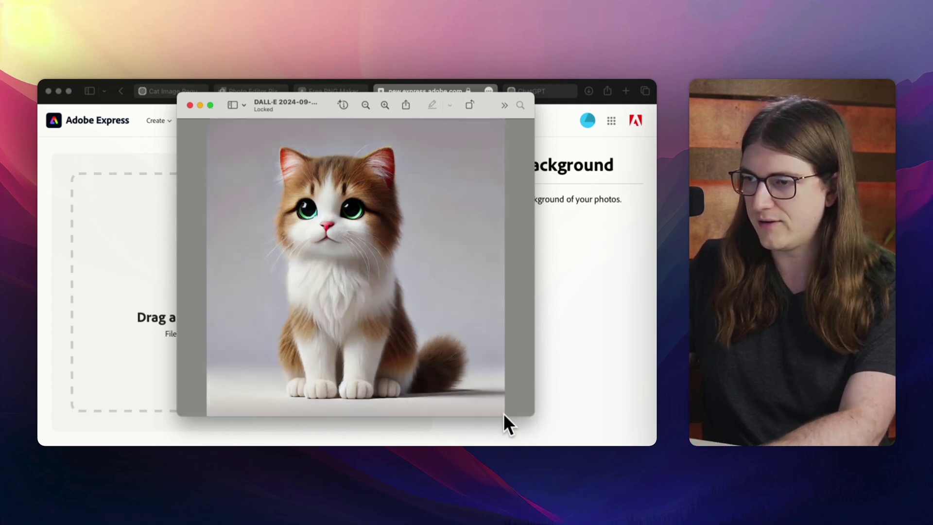
left_click(590, 317)
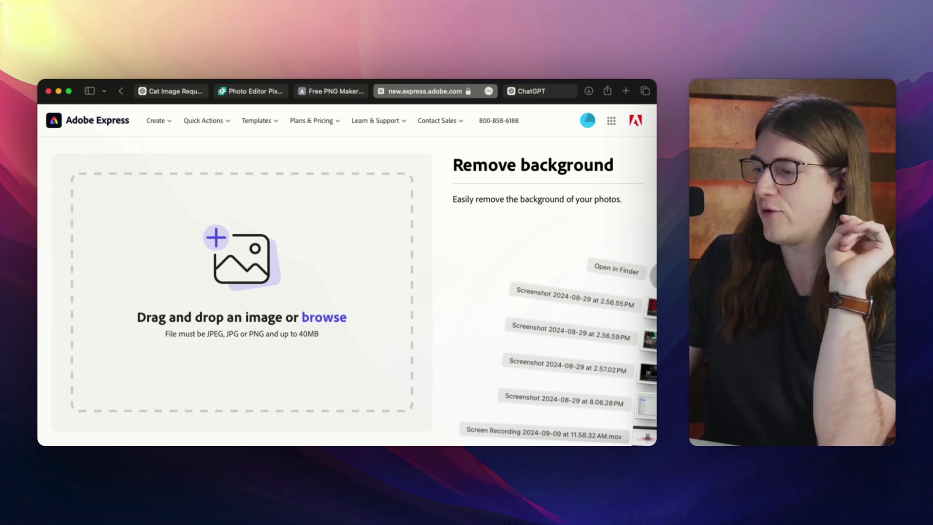
- Drop the cat screenshot into Adobe Express and download the background-free PNG
left_click_drag(648, 372, 245, 300)
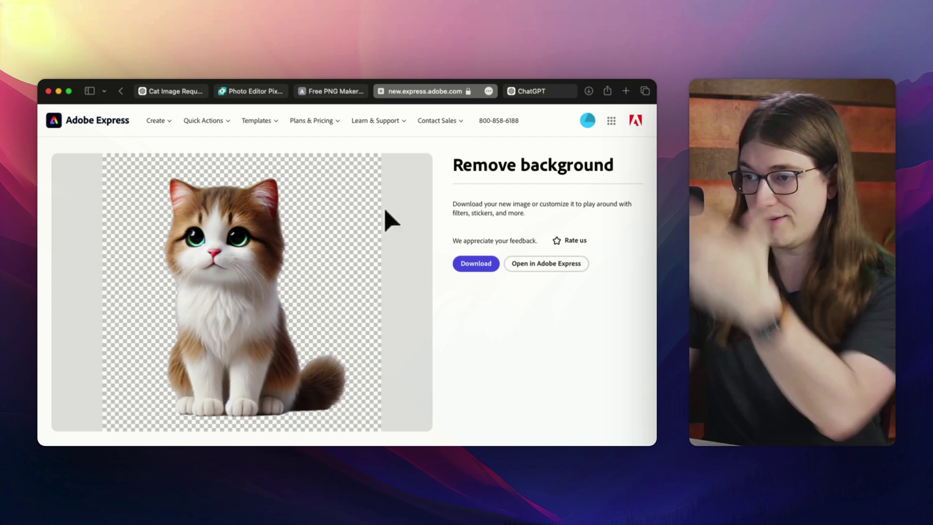
left_click(474, 266)
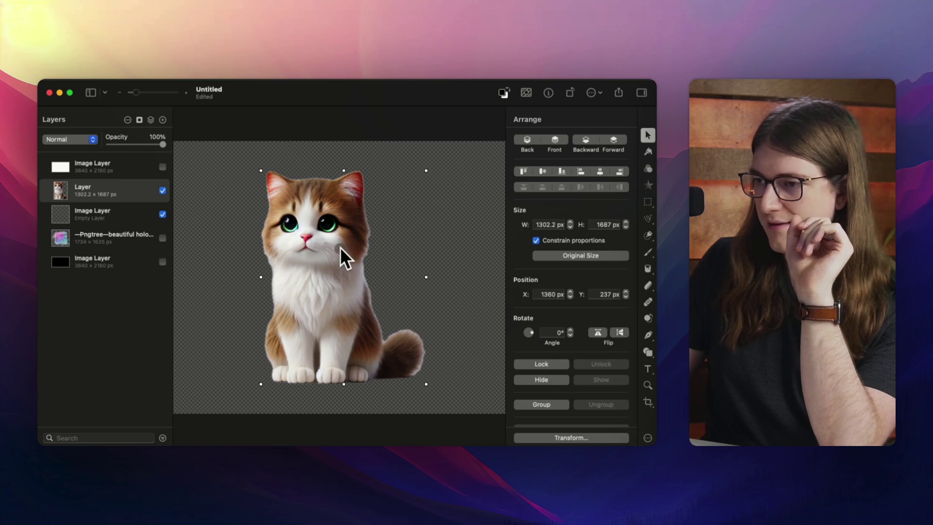
- Shift the first cat left and drop in the downloaded transparent cat, enlarging it
mouse_move(341, 247)
left_mouse_down()
mouse_move(262, 253)
mouse_move(283, 248)
left_mouse_up()
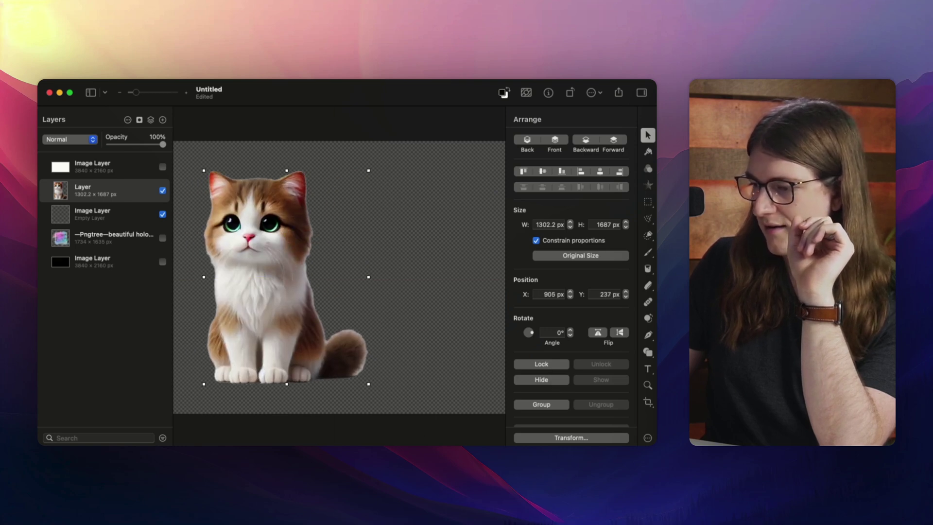
left_click_drag(627, 252, 333, 292)
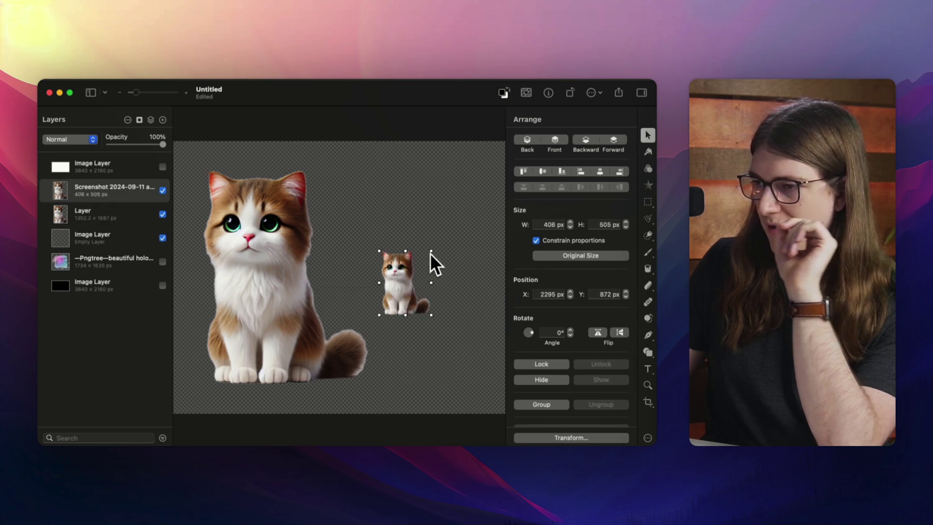
left_click_drag(429, 255, 567, 142)
- Resize and position the new cat to about 1417×1763 px beside the first
left_click_drag(378, 255, 374, 305)
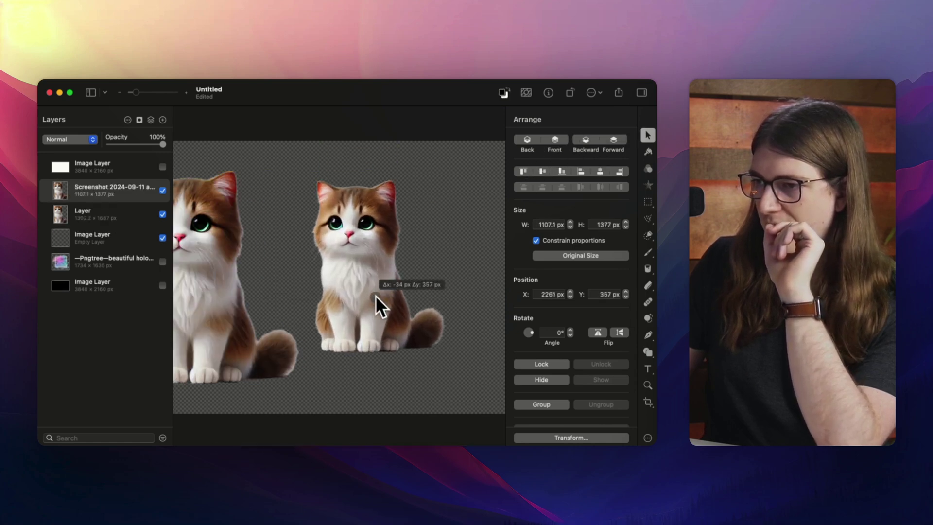
left_click_drag(305, 198, 264, 167)
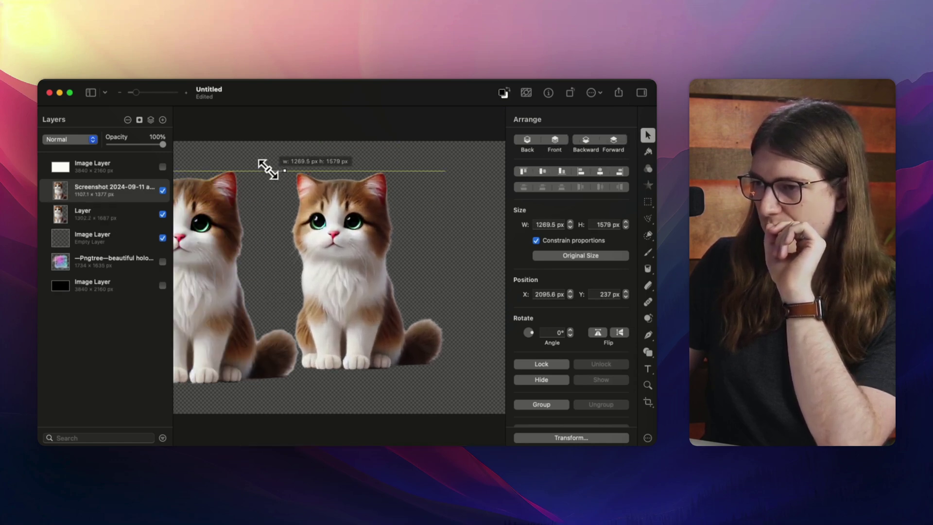
left_click_drag(362, 292, 382, 315)
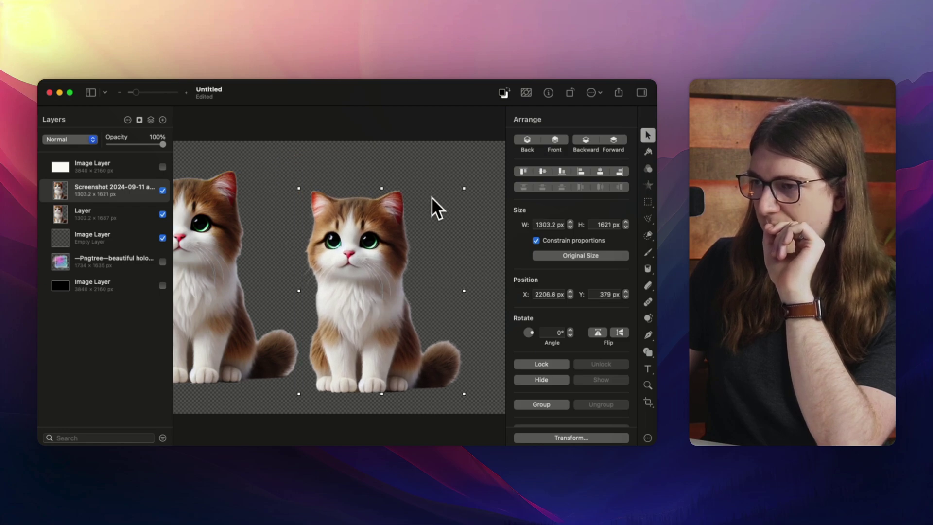
left_click_drag(466, 190, 488, 170)
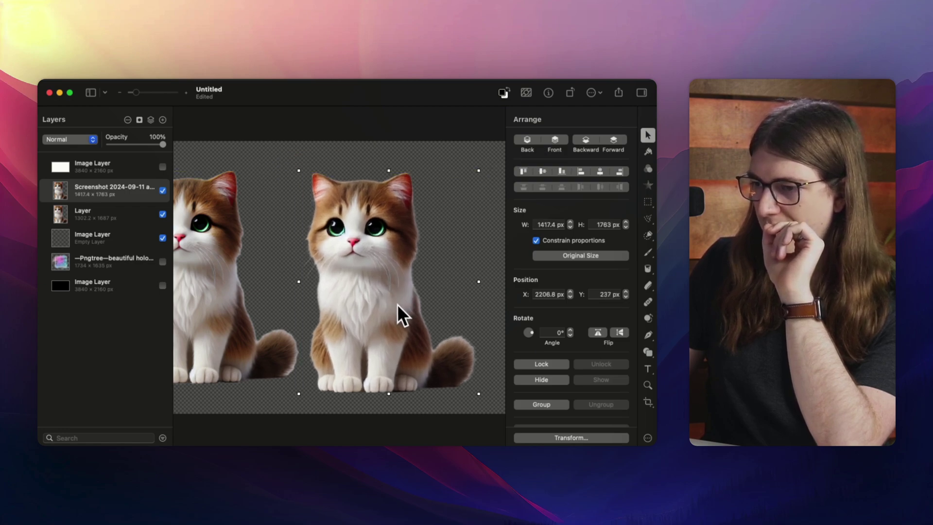
left_click_drag(398, 307, 400, 296)
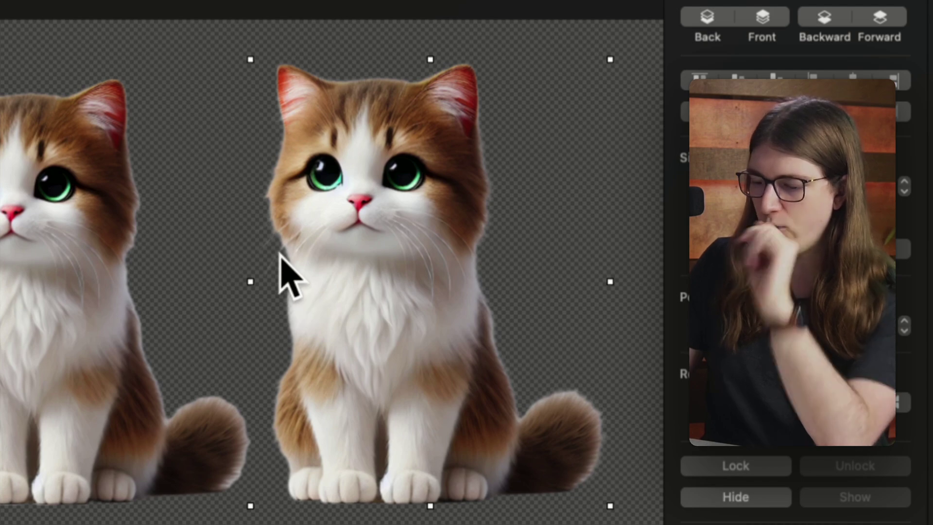
scroll(281, 255, "up", 3)
scroll(281, 258, "up", 3)
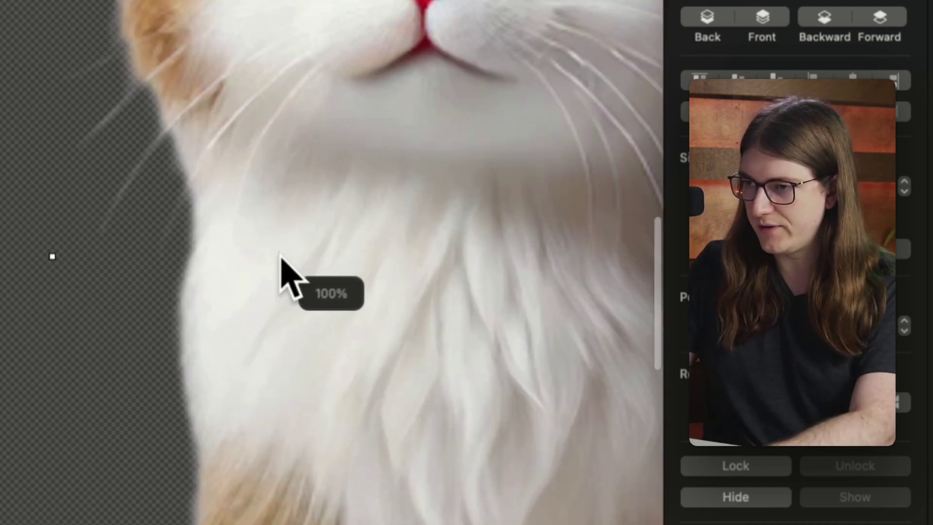
scroll(239, 240, "up", 2)
scroll(241, 244, "up", 5)
scroll(306, 142, "up", 1)
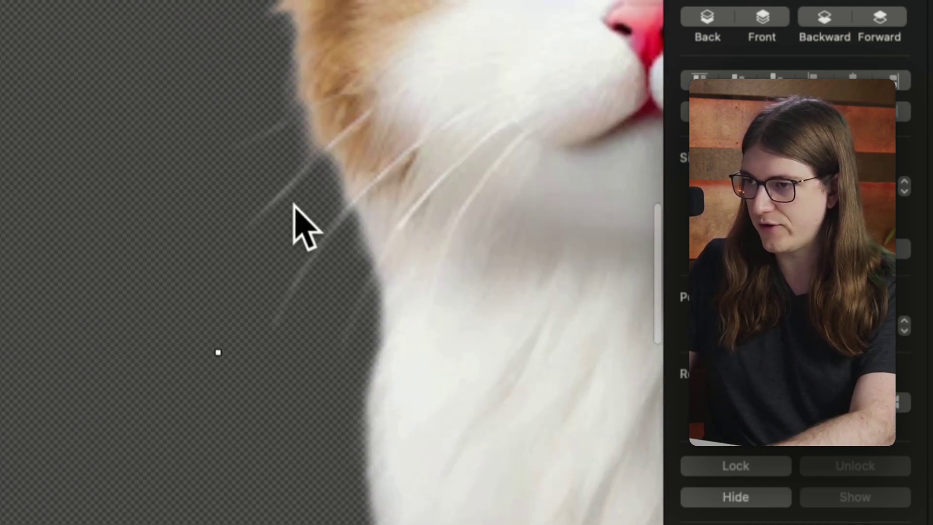
scroll(304, 219, "down", 3)
scroll(313, 229, "down", 3)
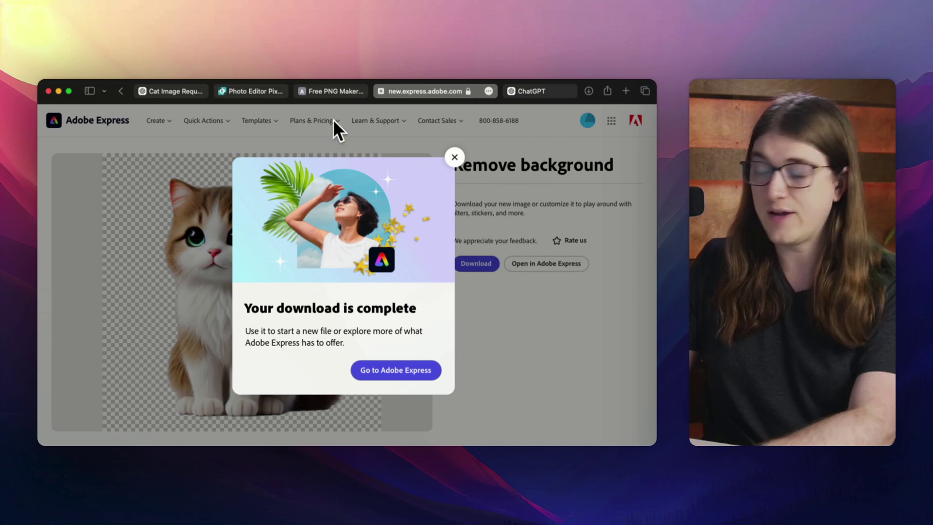
- In the Photo Editor Pixlr tab, paste the transparent cat as an image.png layer
left_click(255, 92)
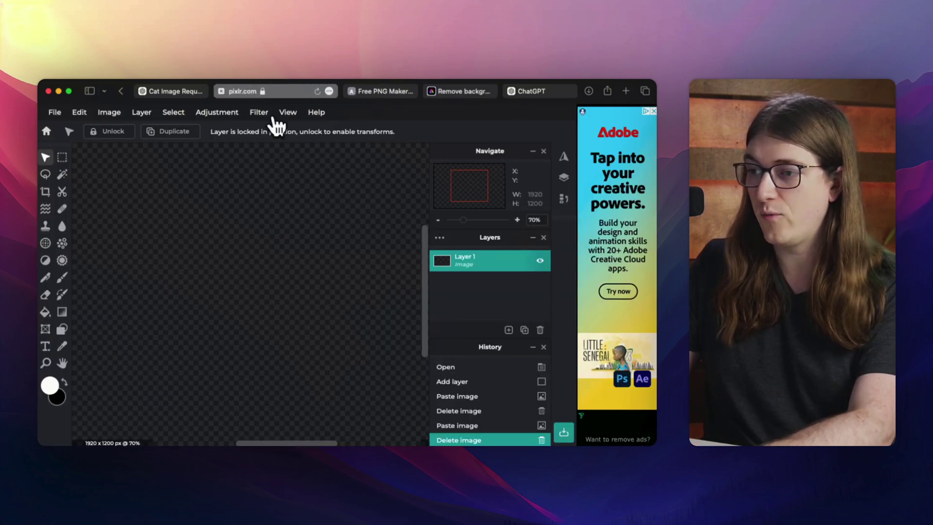
key("super+v")
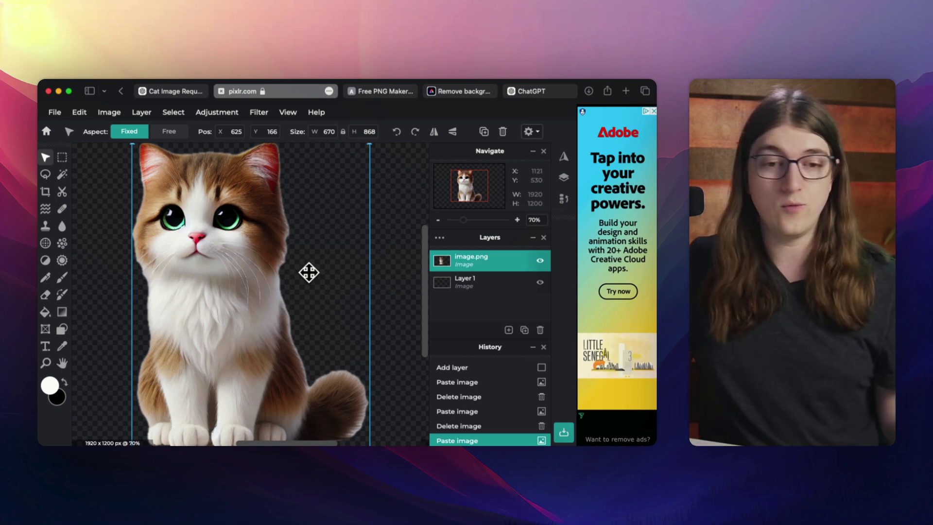
- Return to ChatGPT's Cat Image Request conversation showing the original DALL-E cat on gray
left_click(157, 91)
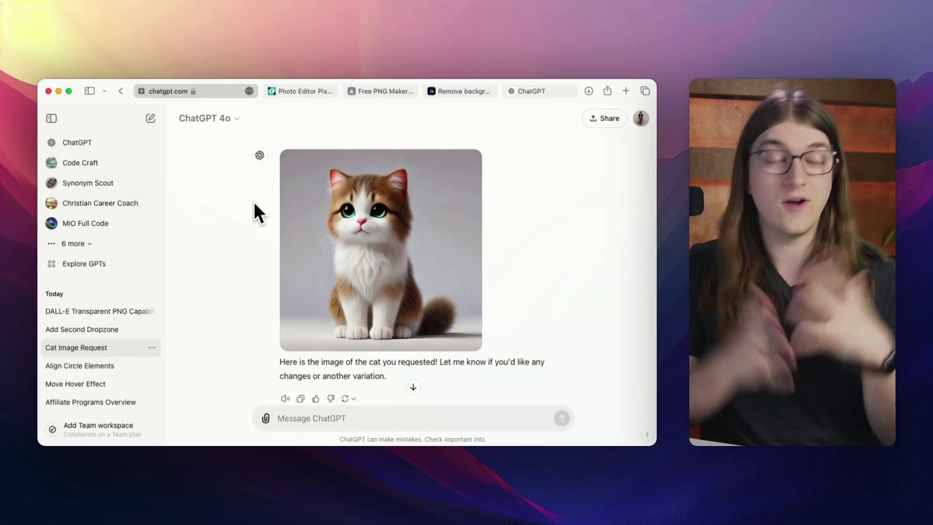